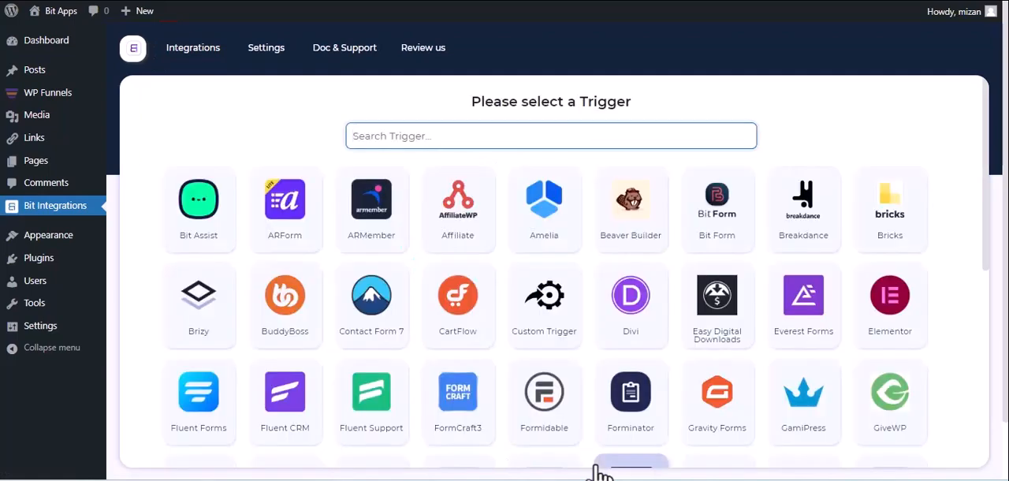
# Choose WPFunnels as the trigger, copy its webhook URL and start fetching the webhook response.
pyautogui.write('wp')
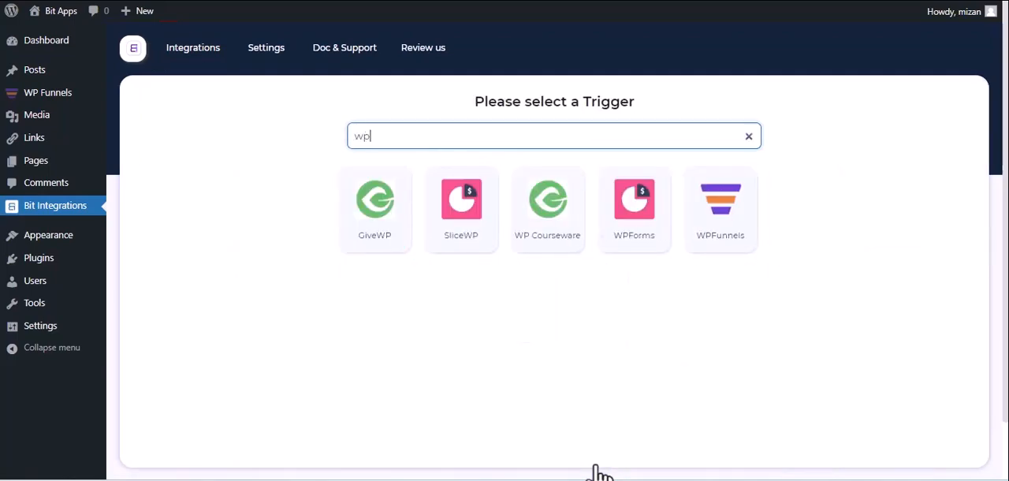
pyautogui.click(712, 248)
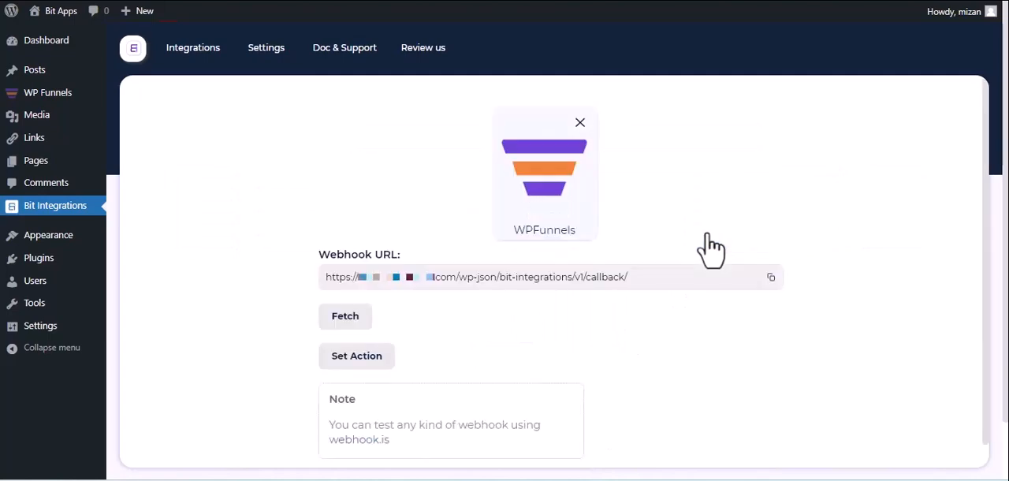
pyautogui.click(770, 280)
pyautogui.click(338, 319)
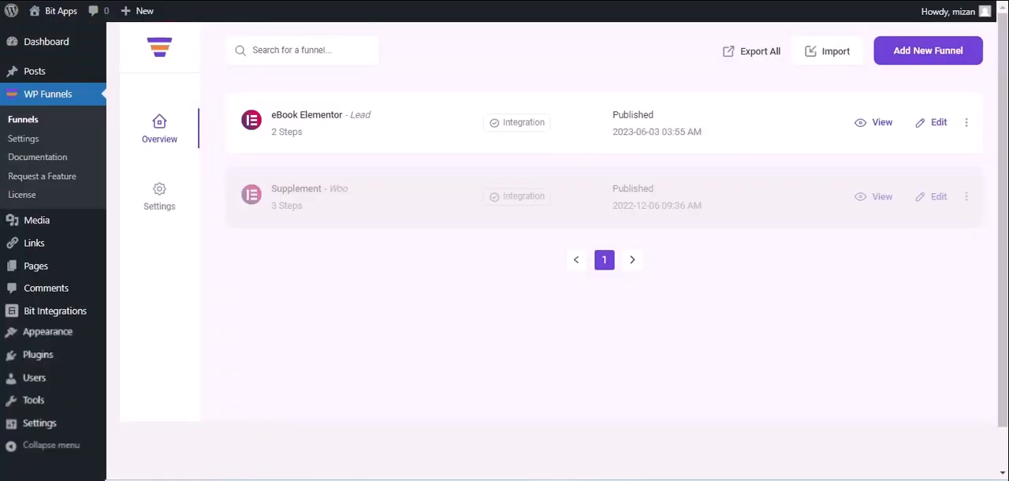
# Open the eBook Elementor funnel in WP Funnels for editing and start adding a webhook to it.
pyautogui.click(938, 124)
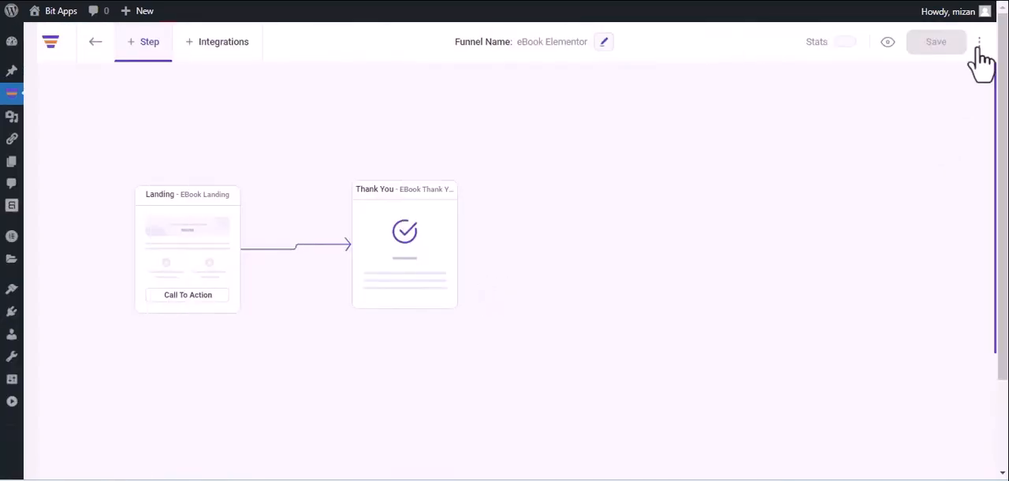
pyautogui.click(982, 43)
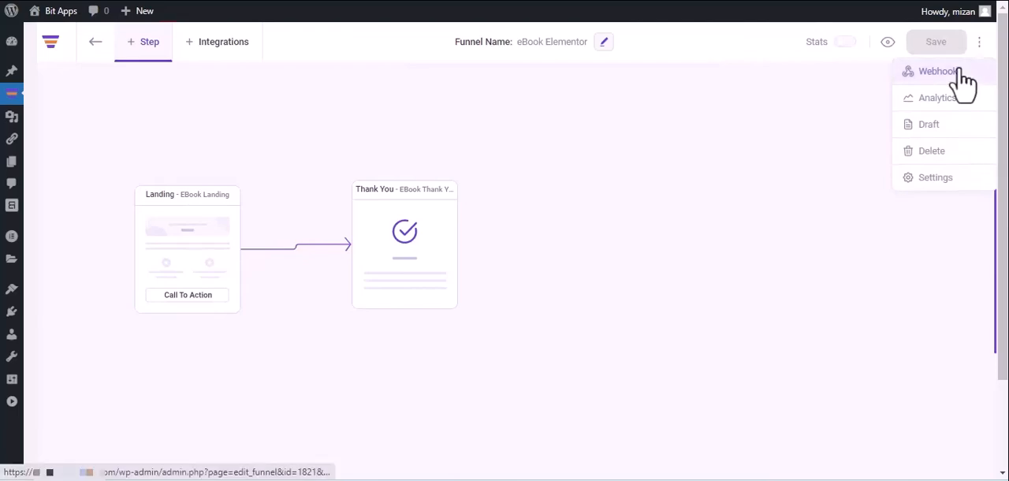
pyautogui.click(960, 71)
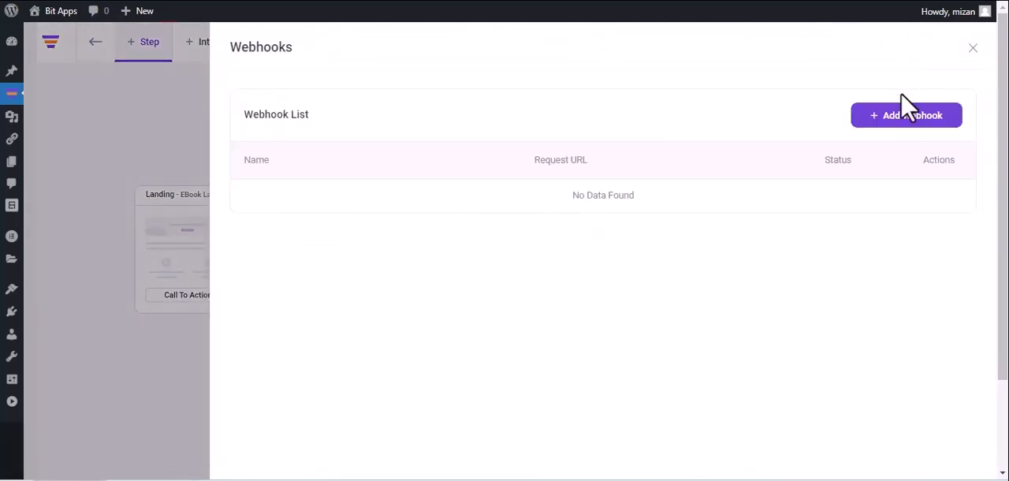
pyautogui.click(905, 118)
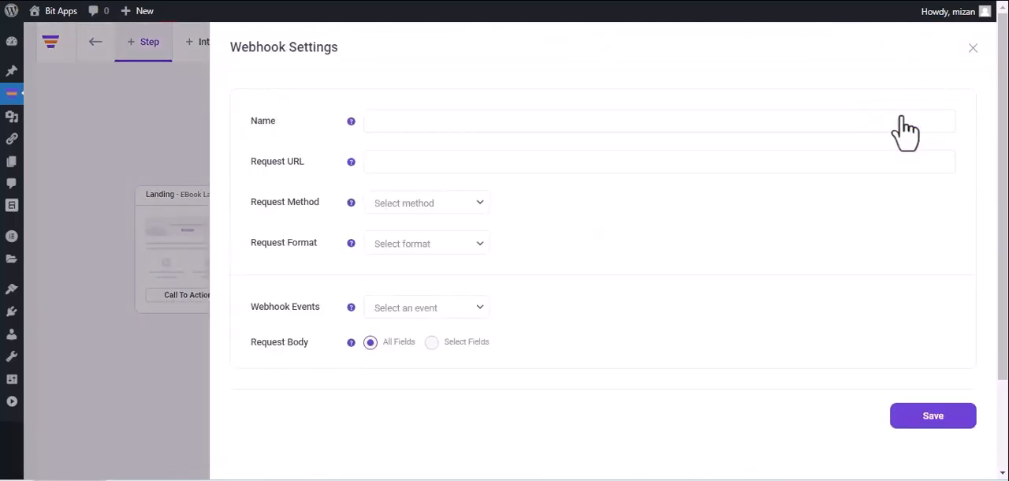
# Name the webhook Bit Integrations and paste the copied webhook URL as its request URL.
pyautogui.click(655, 126)
pyautogui.write('Bit Integratio')
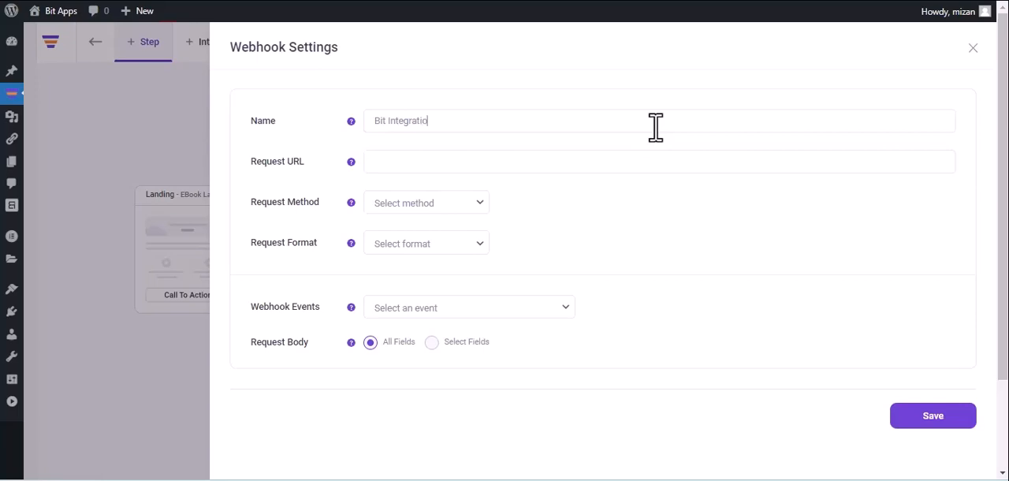
pyautogui.write('ns')
pyautogui.click(502, 160)
pyautogui.hotkey('ctrl', 'v')
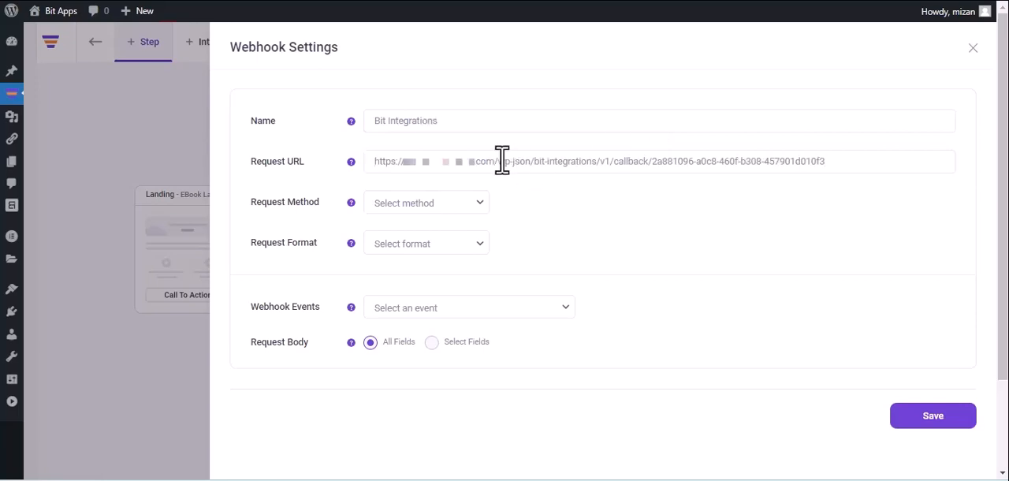
# Set the webhook to POST, JSON format and the event After Optin Form Submitted (eBook Landing), and save it.
pyautogui.click(427, 209)
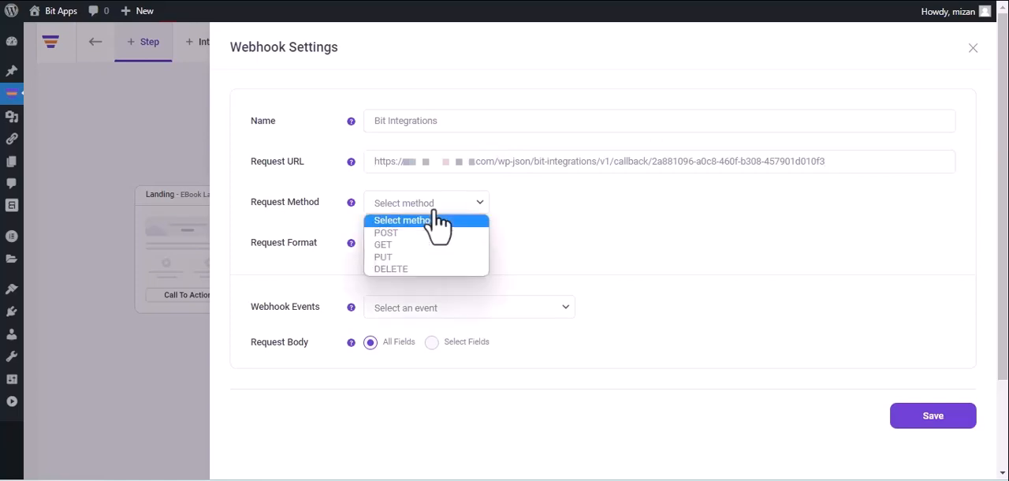
pyautogui.click(423, 233)
pyautogui.click(426, 246)
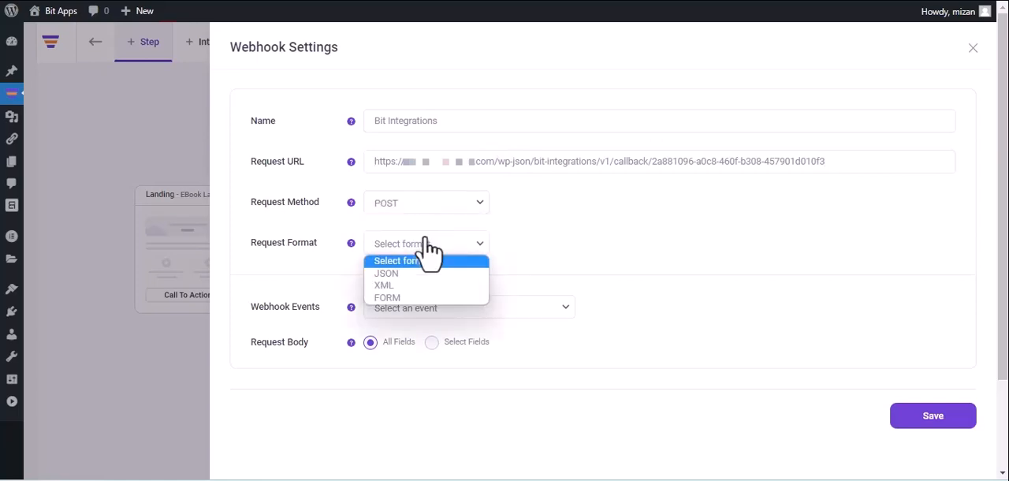
pyautogui.click(418, 274)
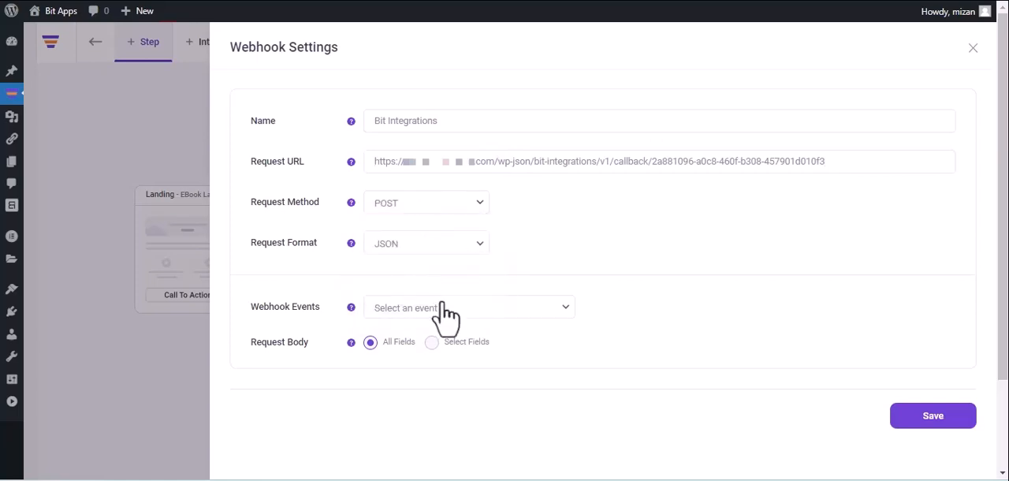
pyautogui.click(444, 311)
pyautogui.click(443, 337)
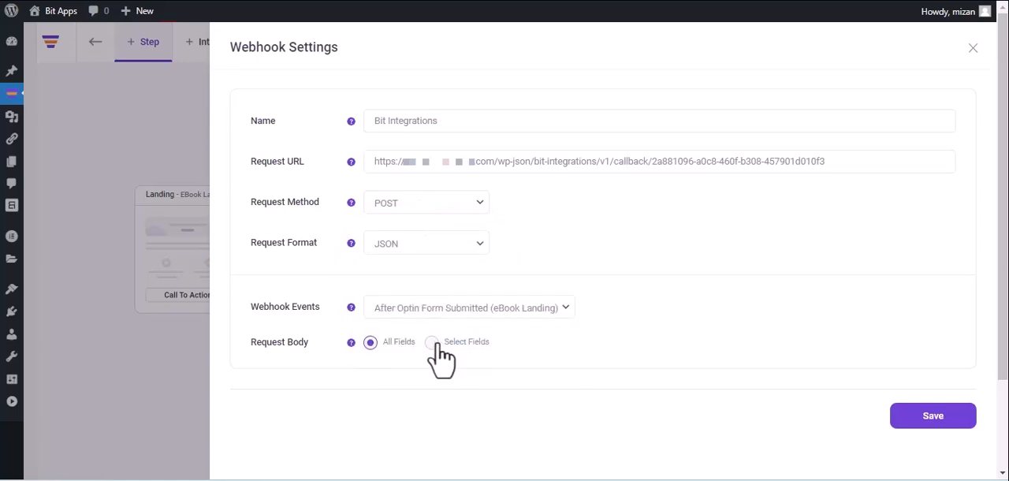
pyautogui.click(934, 421)
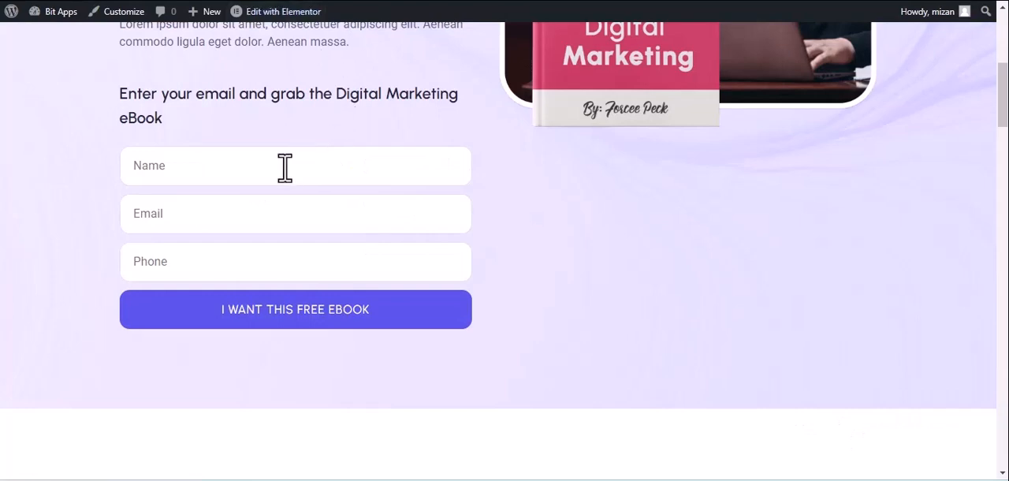
# Submit a test entry in the eBook landing page form with the name Bit Integrations, an e-mail address and a phone number.
pyautogui.click(285, 166)
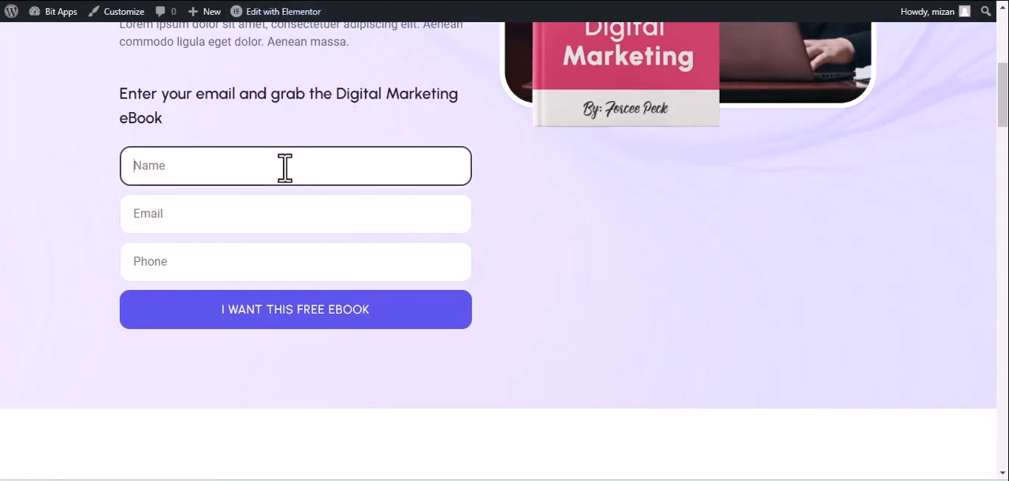
pyautogui.write('B')
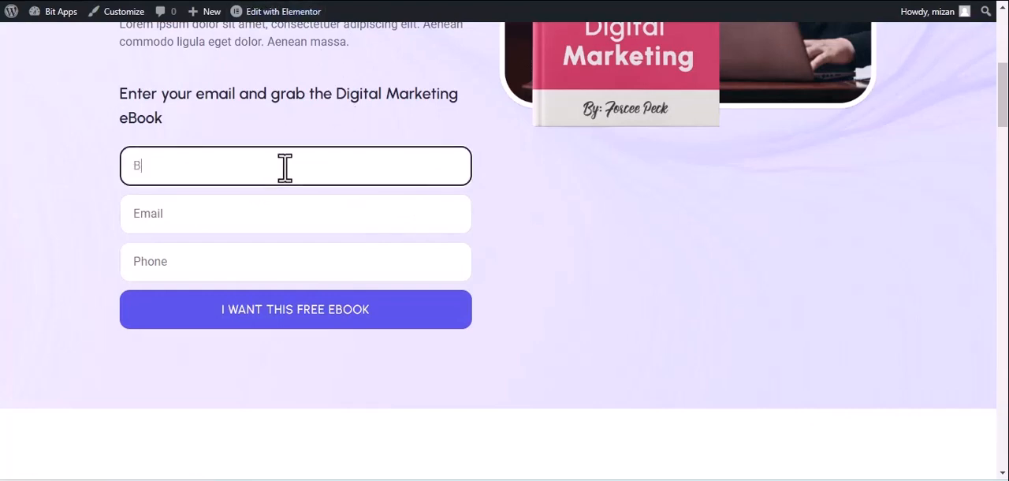
pyautogui.write('it Integrations')
pyautogui.click(224, 225)
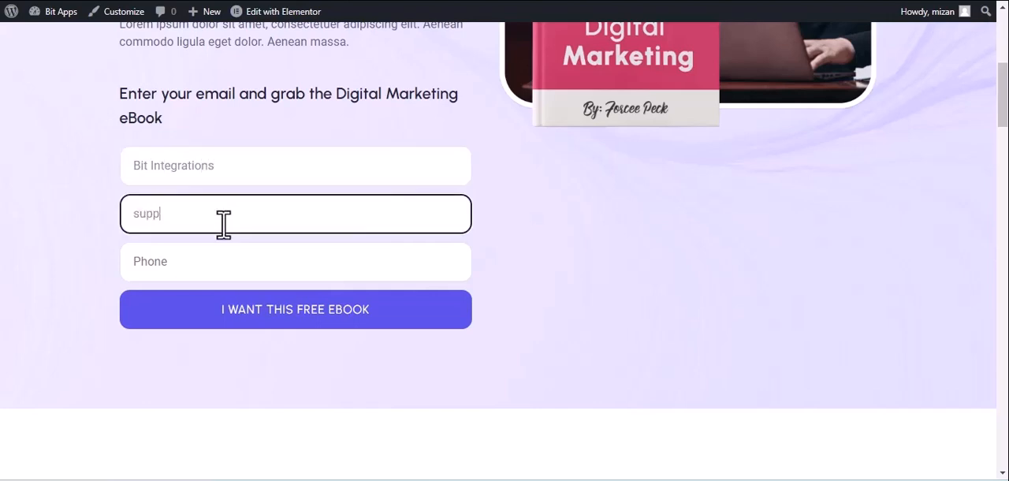
pyautogui.click(225, 263)
pyautogui.write('444555666')
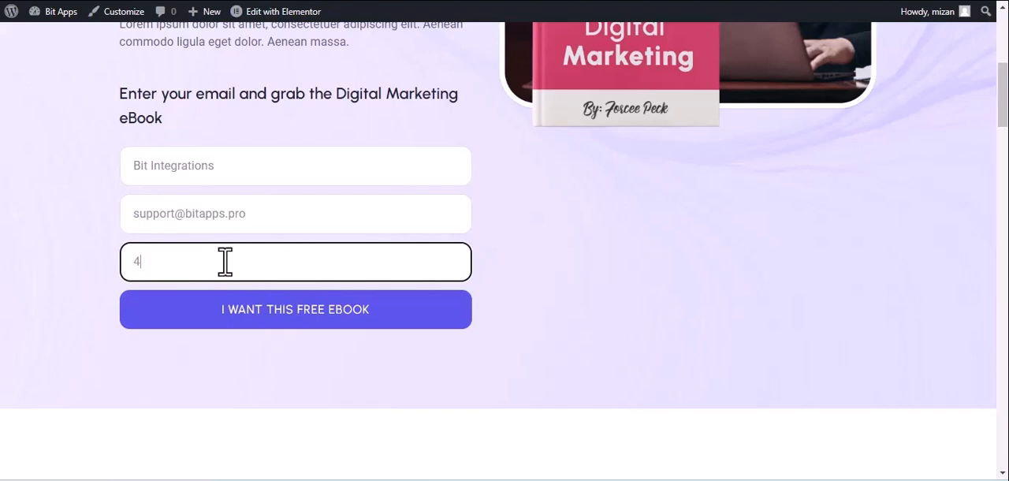
pyautogui.click(261, 310)
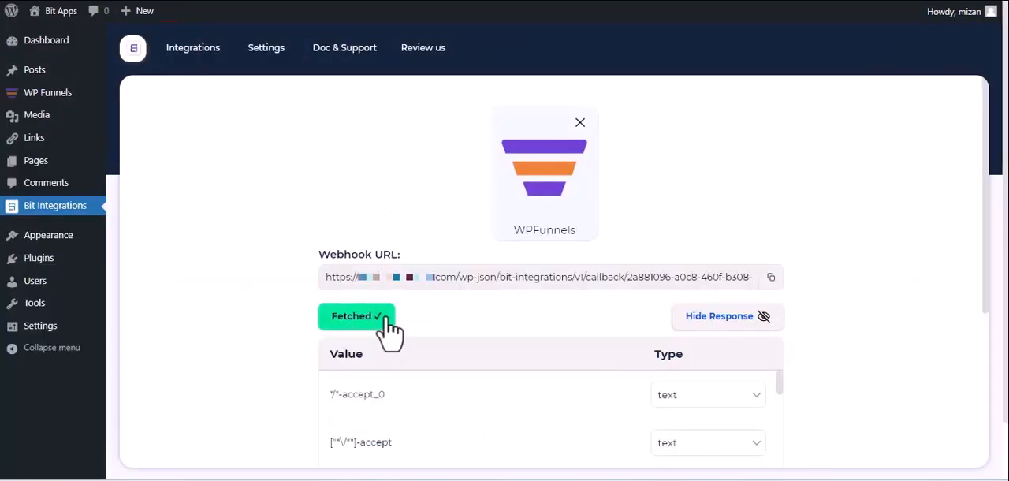
# Continue from the fetched trigger data to setting the action, and choose Vbout as the action.
pyautogui.scroll(-1, 359, 341)
pyautogui.scroll(-3, 356, 340)
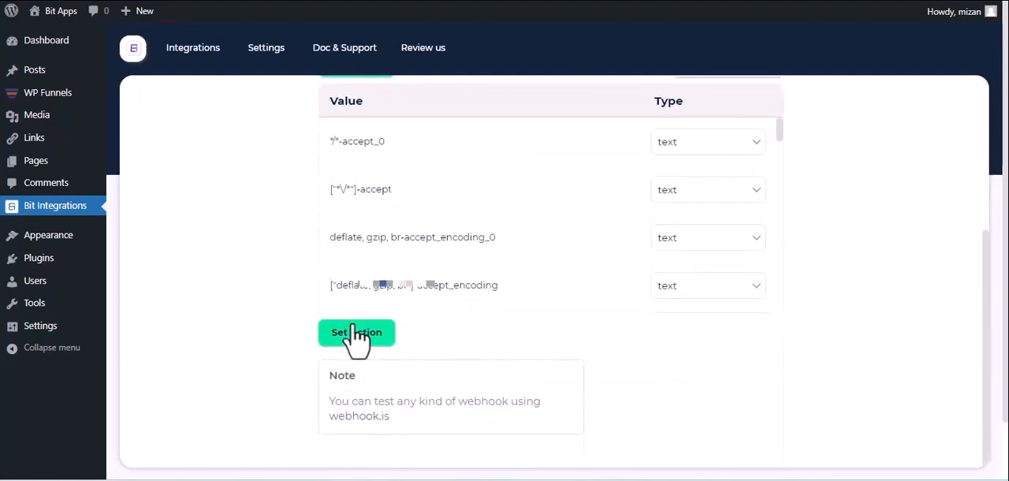
pyautogui.click(356, 332)
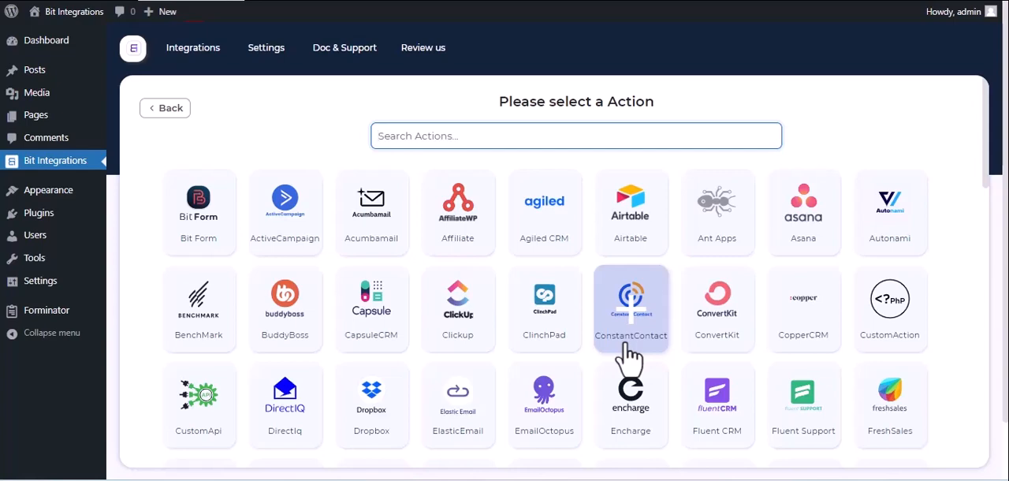
pyautogui.write('vbo')
pyautogui.click(561, 227)
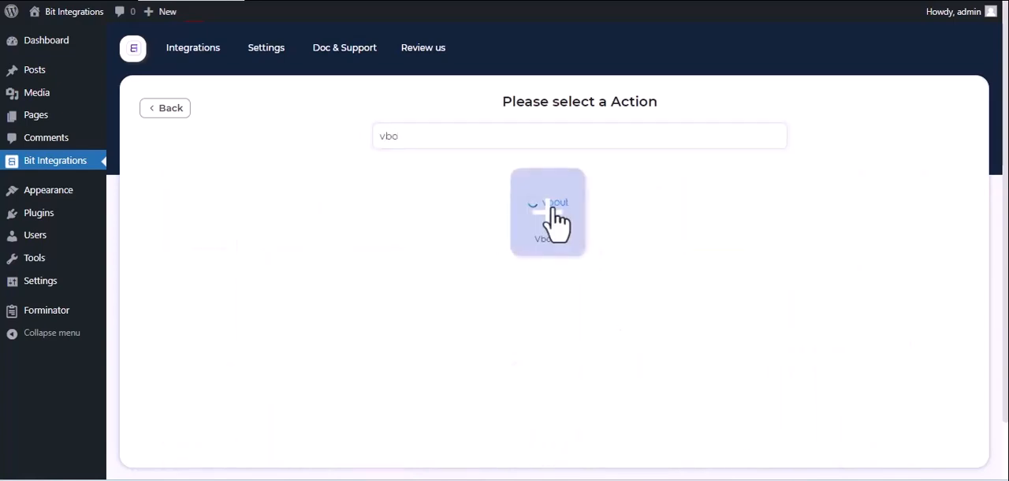
# Visit the Vbout account's API integration settings, reveal the API user key and select it for copying.
pyautogui.click(168, 204)
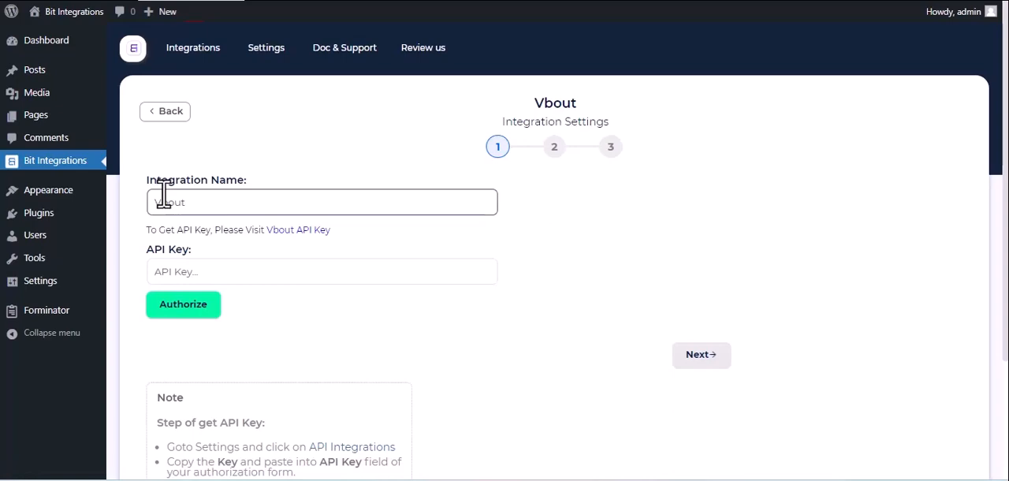
pyautogui.click(190, 266)
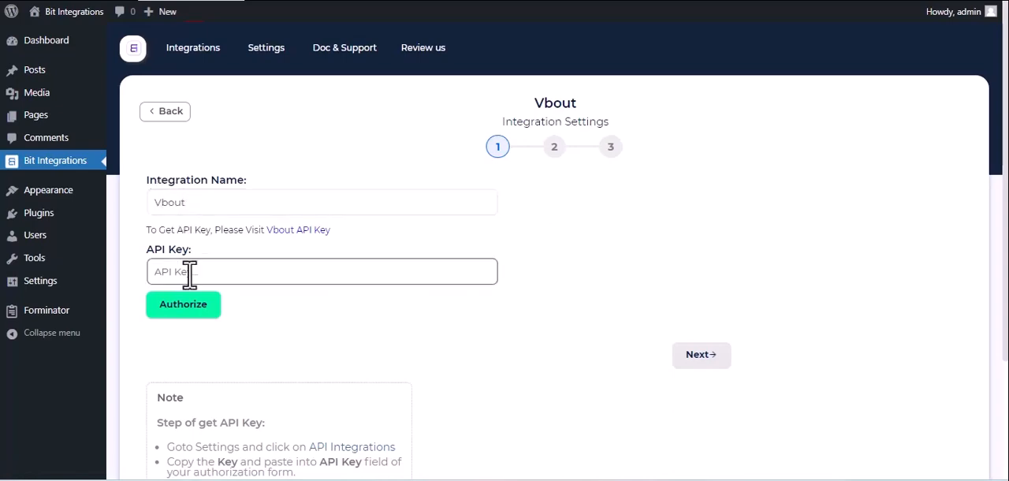
pyautogui.click(297, 234)
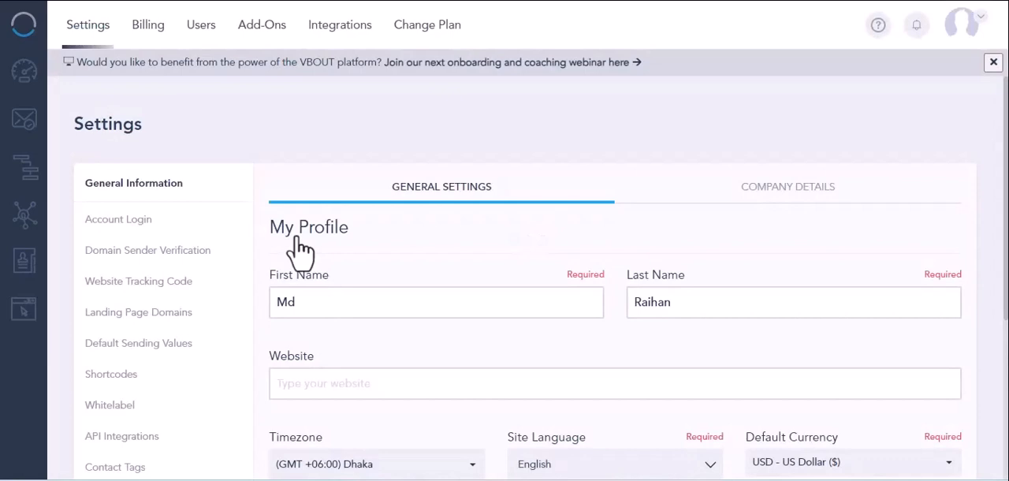
pyautogui.click(94, 436)
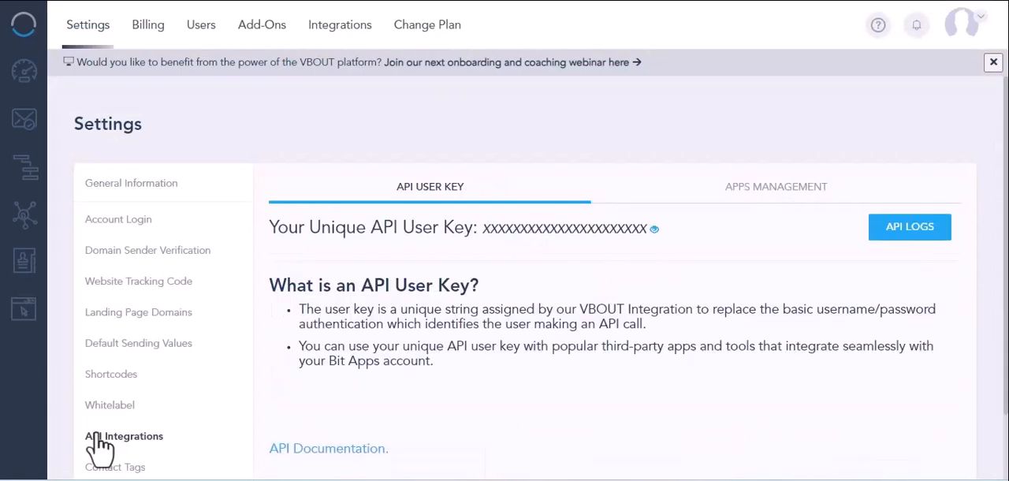
pyautogui.click(654, 230)
pyautogui.doubleClick(572, 228)
pyautogui.hotkey('ctrl', 'c')
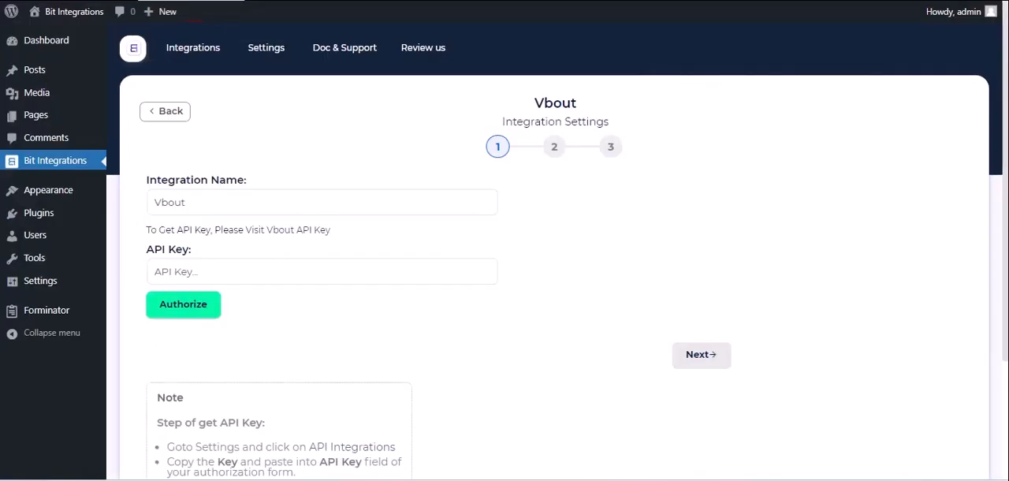
# Paste the API key into the Vbout integration settings, authorize the connection and continue to the second stage.
pyautogui.click(191, 276)
pyautogui.hotkey('ctrl', 'v')
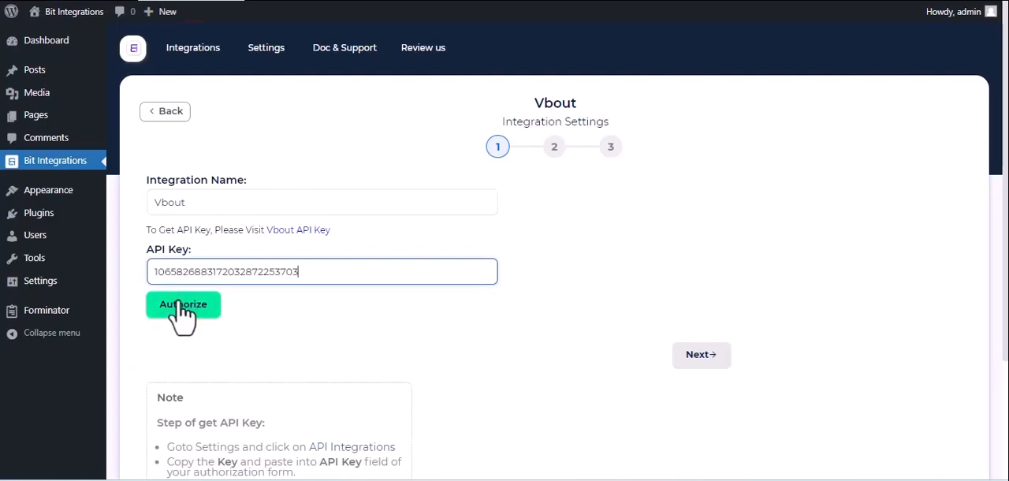
pyautogui.click(182, 310)
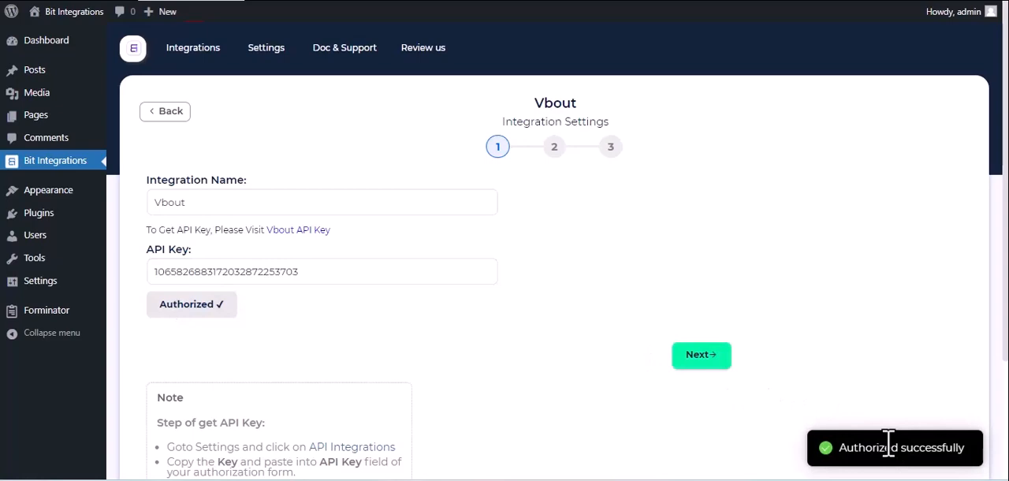
pyautogui.click(703, 356)
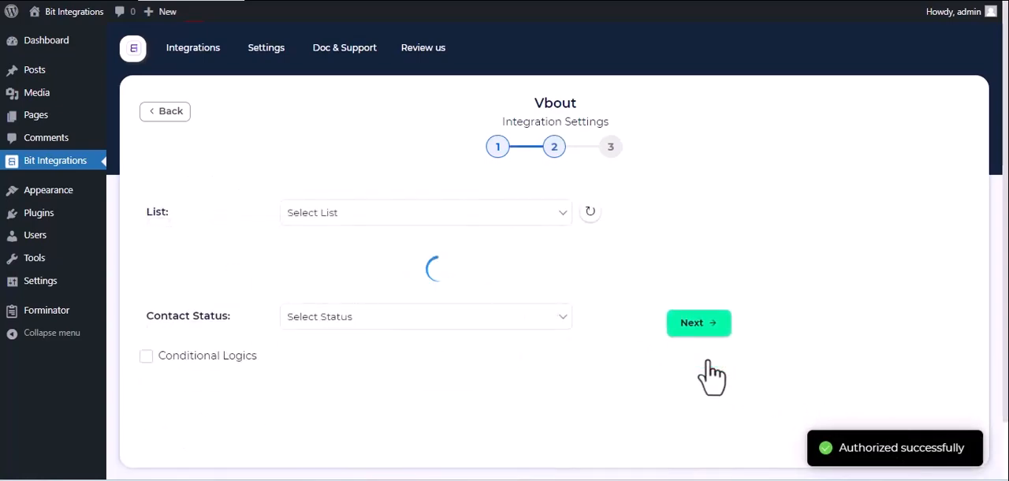
# Set the Vbout list to Sample List and the contact status to Active.
pyautogui.click(444, 212)
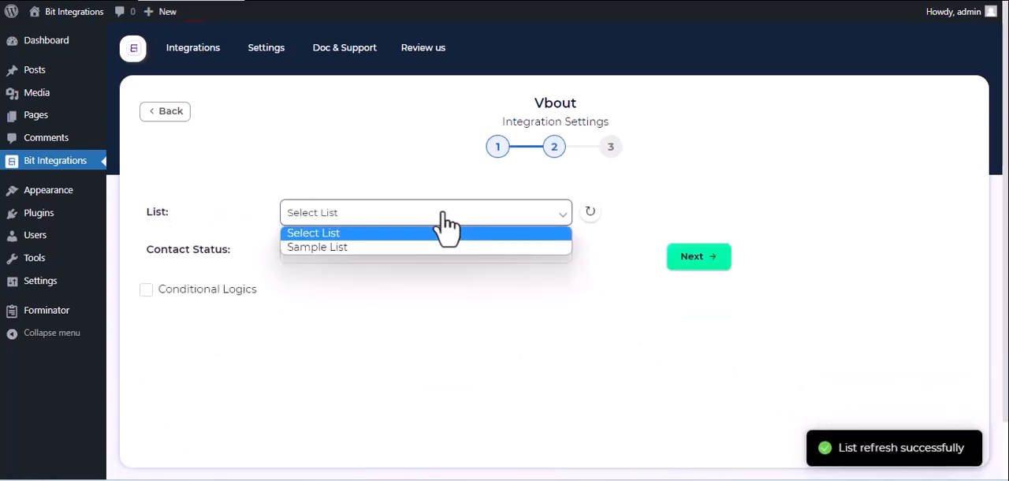
pyautogui.click(420, 247)
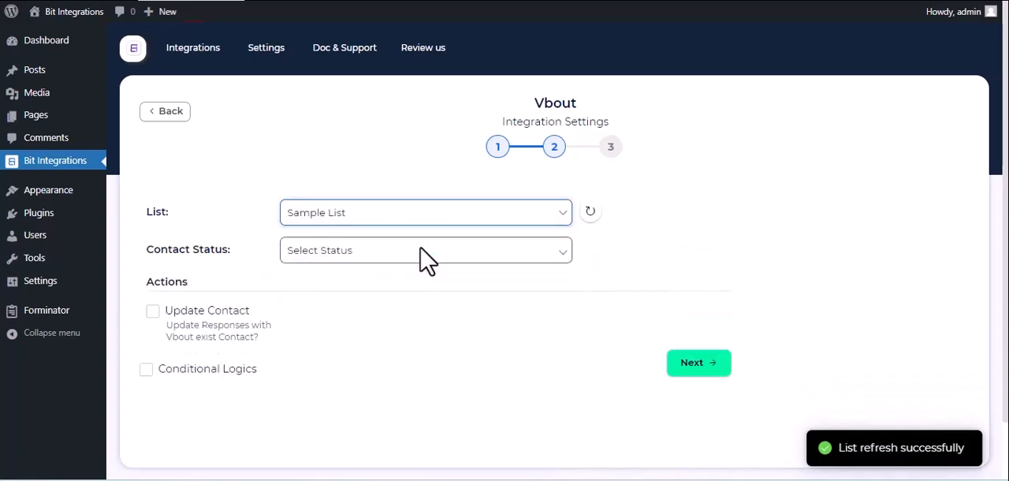
pyautogui.click(422, 257)
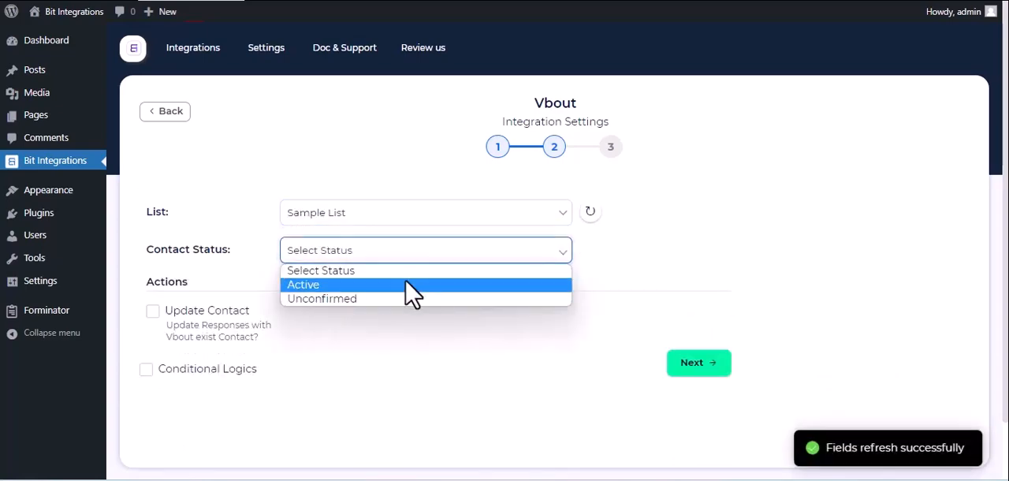
pyautogui.click(411, 286)
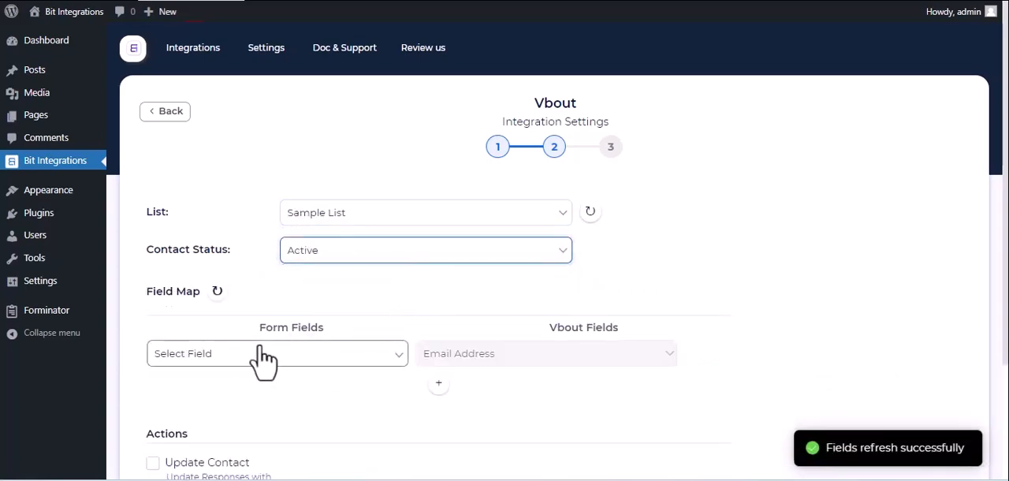
# Map the form field Email-1 to Vbout's Email Address and add another field map row.
pyautogui.click(347, 354)
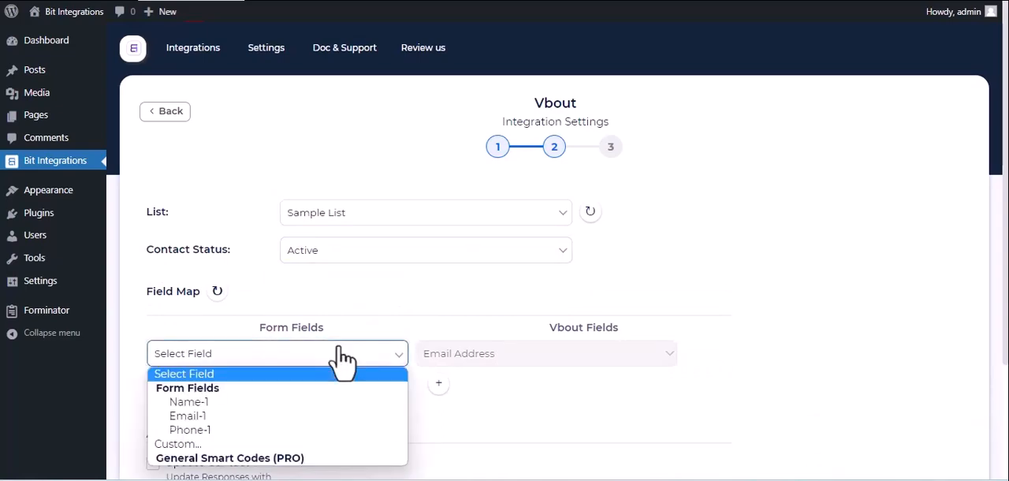
pyautogui.click(310, 418)
pyautogui.click(438, 383)
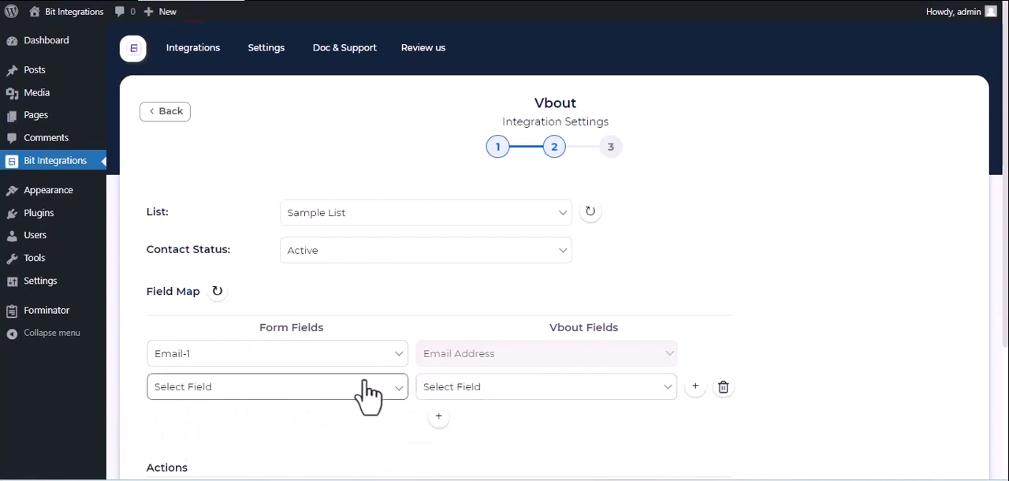
# Map the form field Name-1 to Vbout's Full Name in the second field map row.
pyautogui.click(365, 387)
pyautogui.click(295, 311)
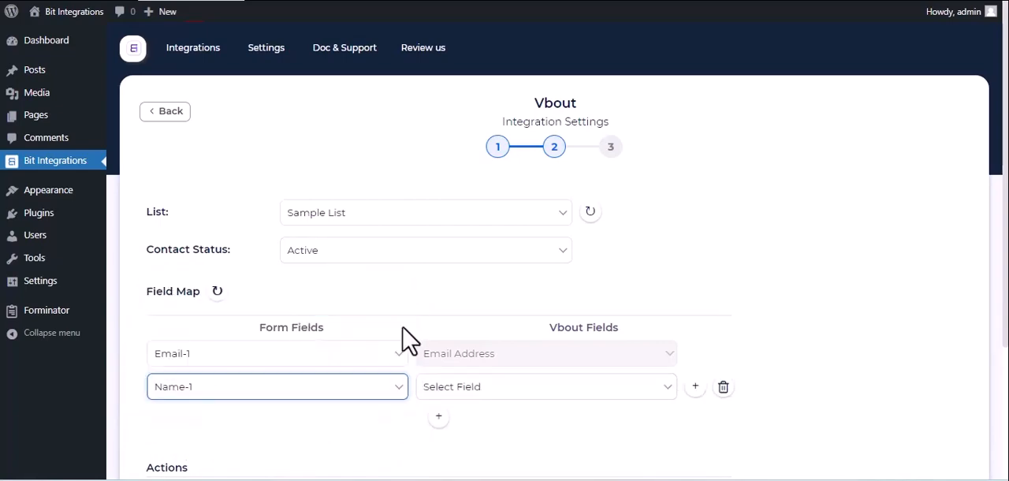
pyautogui.click(461, 390)
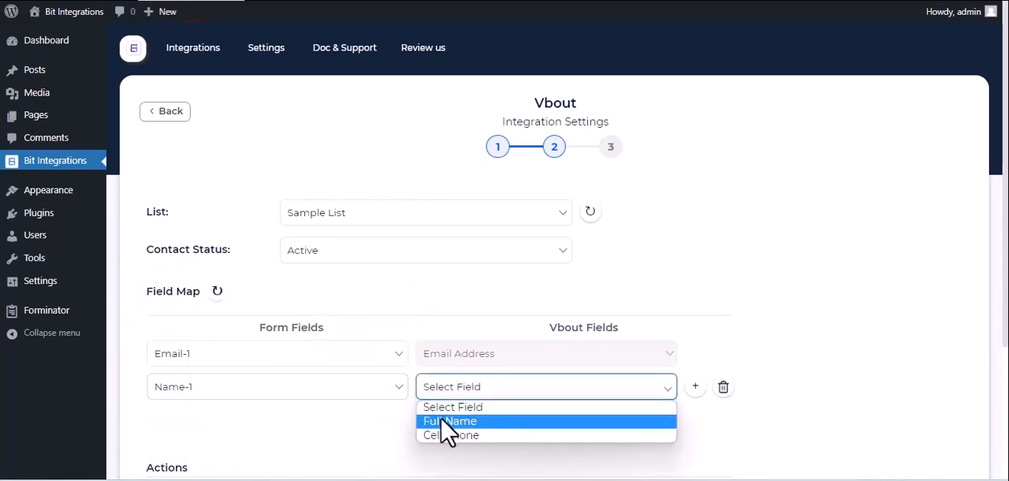
pyautogui.click(445, 421)
# Add a third field map row that maps the form field Phone-1 to Vbout's Cell Phone.
pyautogui.click(440, 417)
pyautogui.click(366, 419)
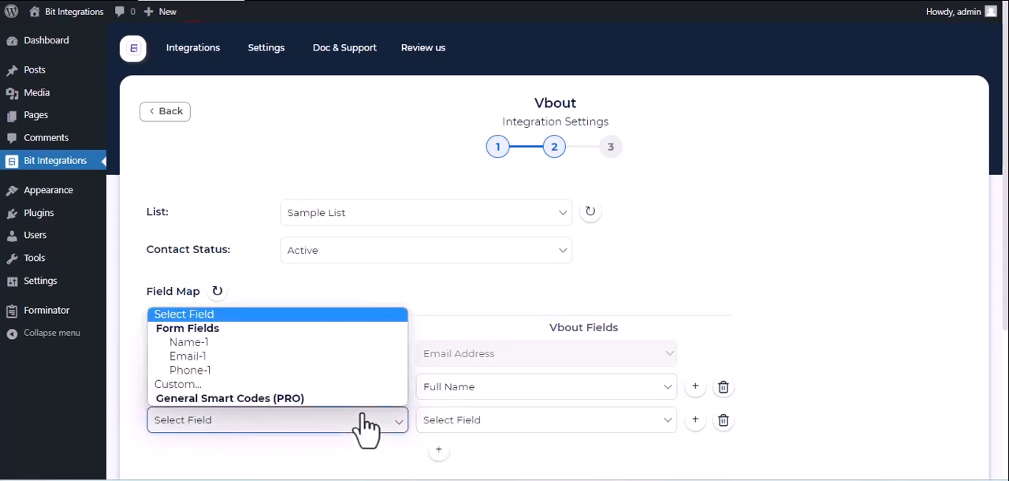
pyautogui.click(292, 369)
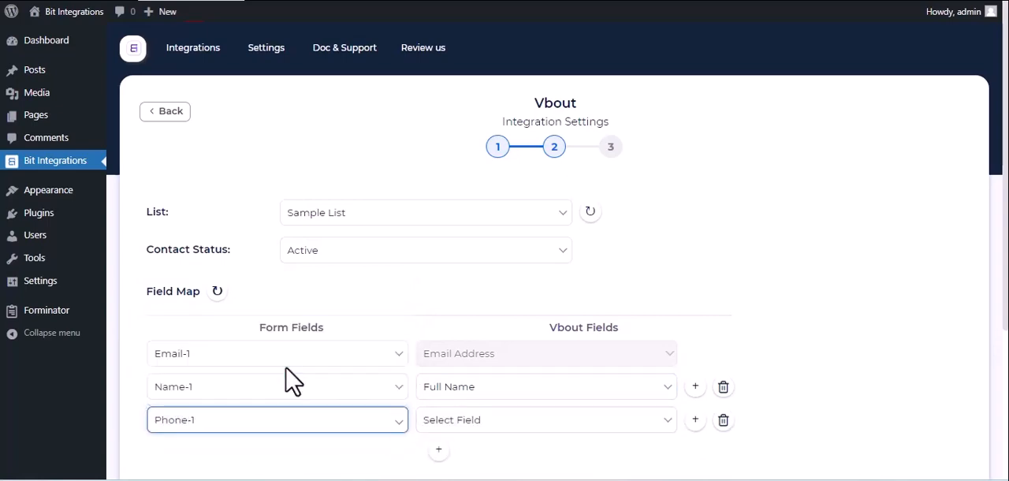
pyautogui.click(509, 430)
pyautogui.click(482, 468)
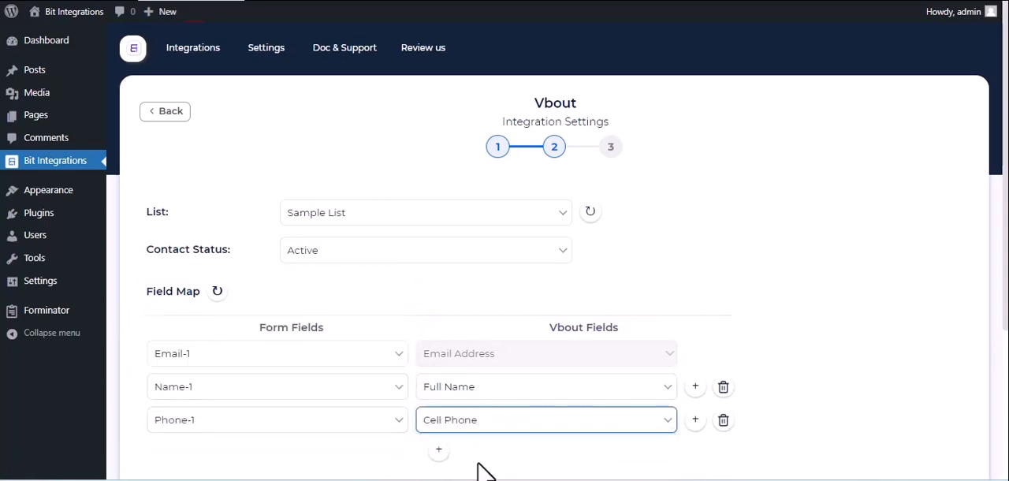
# Continue to the final stage of the Vbout integration settings, then finish and save the integration.
pyautogui.scroll(-3, 480, 468)
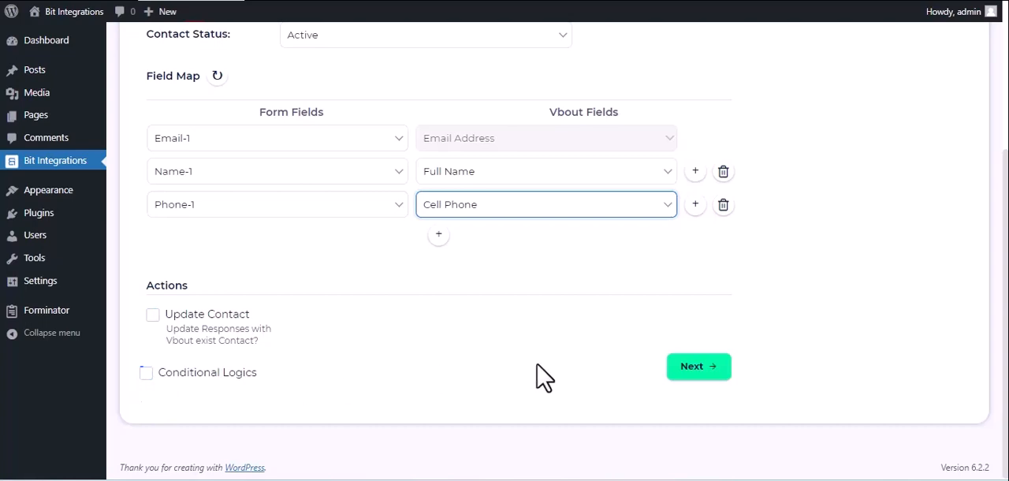
pyautogui.click(678, 368)
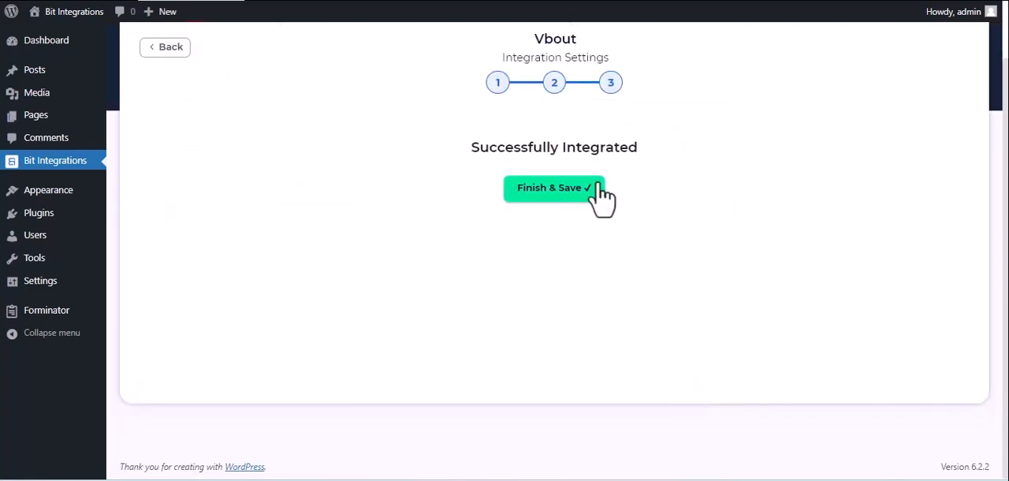
pyautogui.click(581, 203)
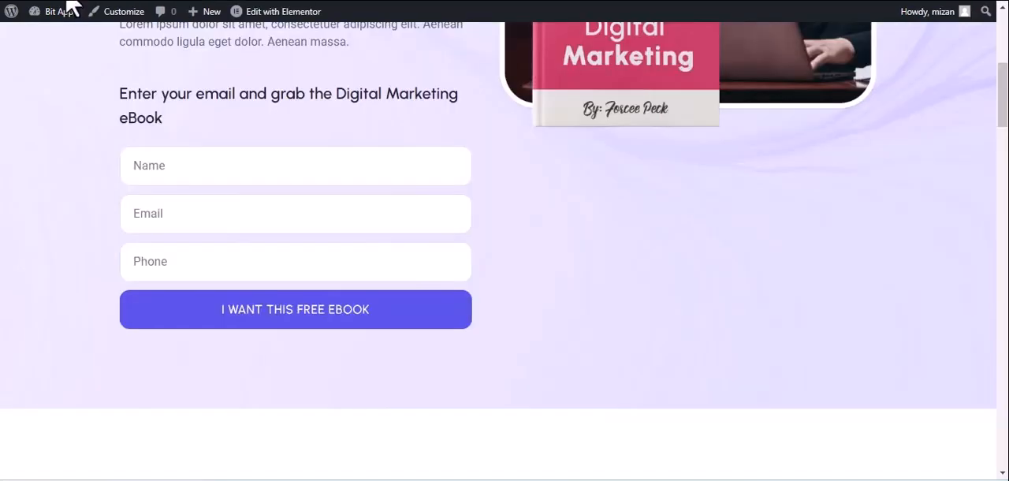
# Switch to the Digital Marketing eBook landing page and enter Bit integrations as the name in the opt-in form.
pyautogui.click(69, 9)
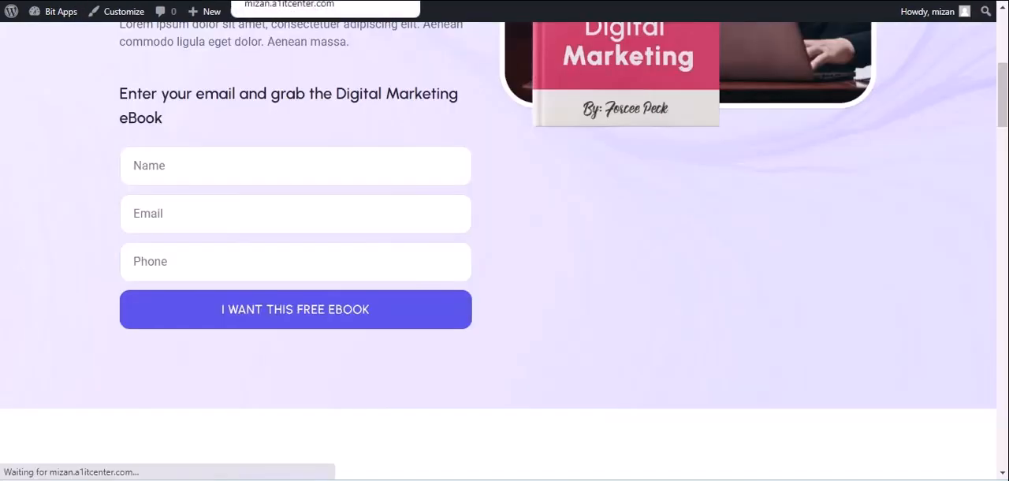
pyautogui.click(180, 166)
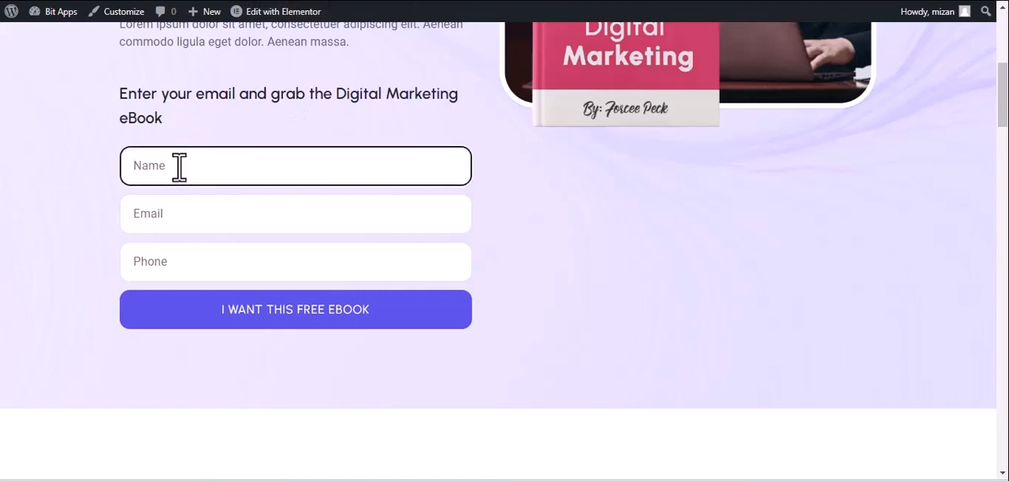
pyautogui.write('Bir')
pyautogui.write(' integrations')
# Fill in the contact's email and phone number in the opt-in form and submit the free eBook request.
pyautogui.click(221, 218)
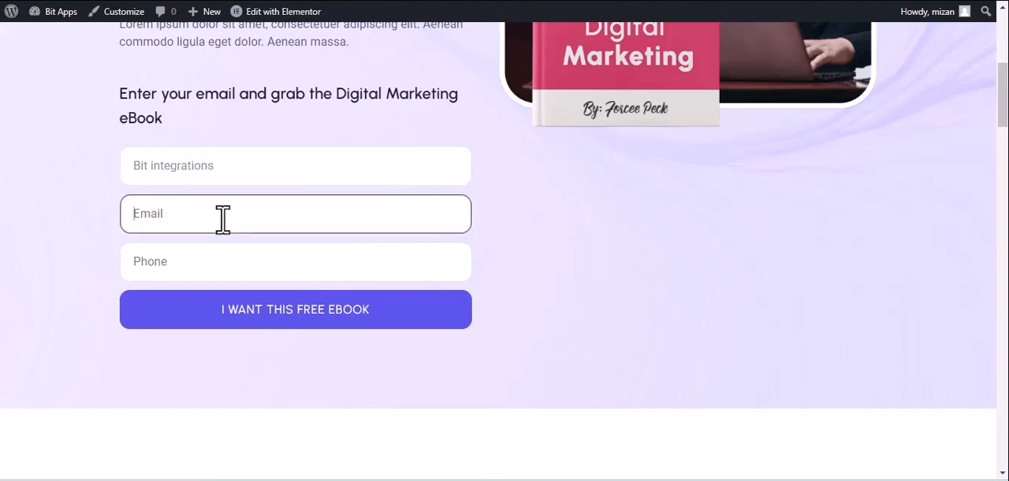
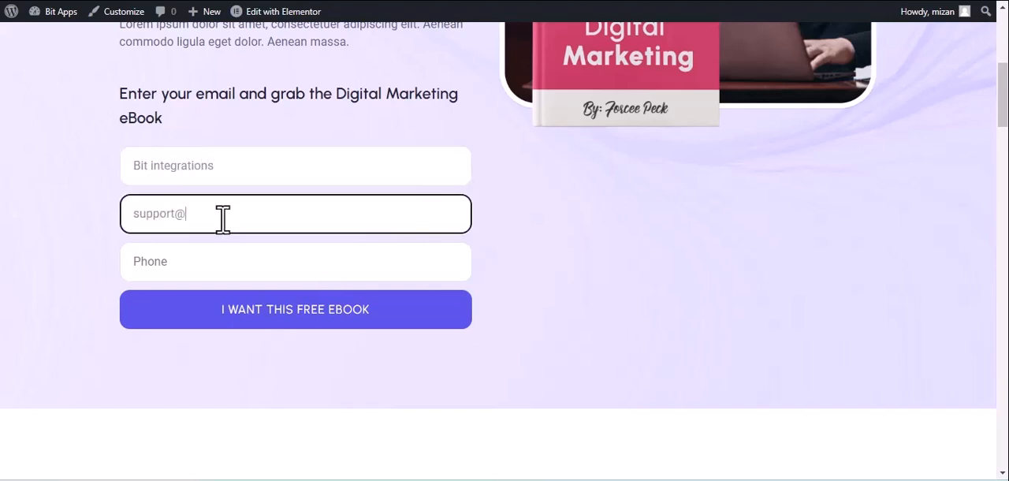
pyautogui.click(315, 271)
pyautogui.write('4')
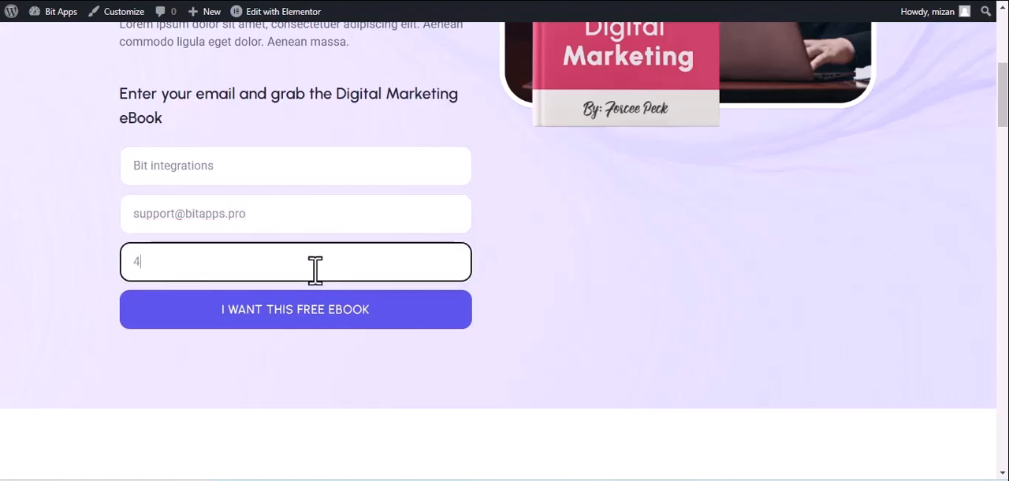
pyautogui.write('44555666')
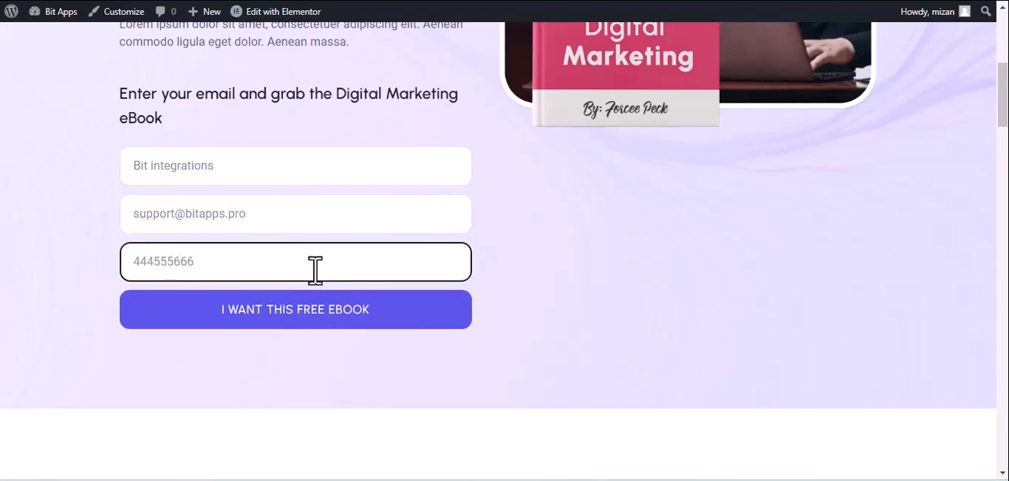
pyautogui.click(315, 310)
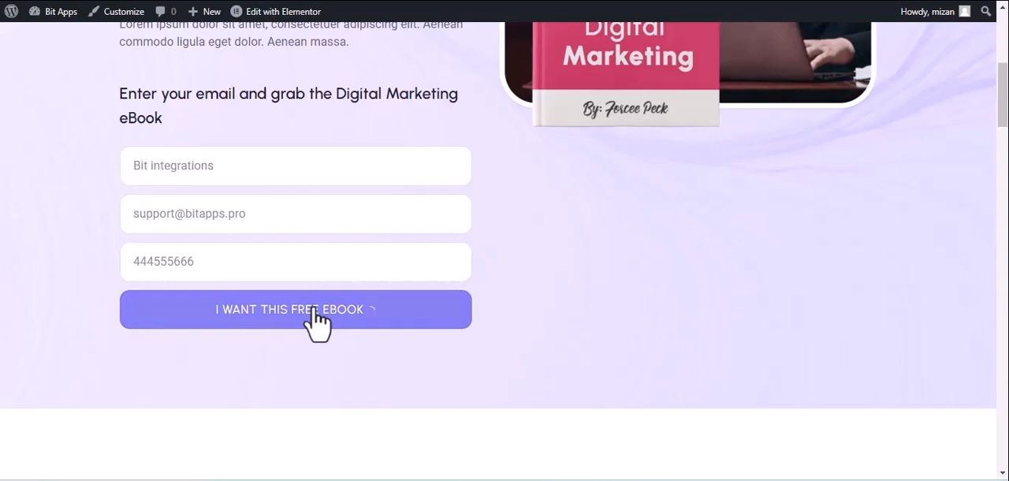